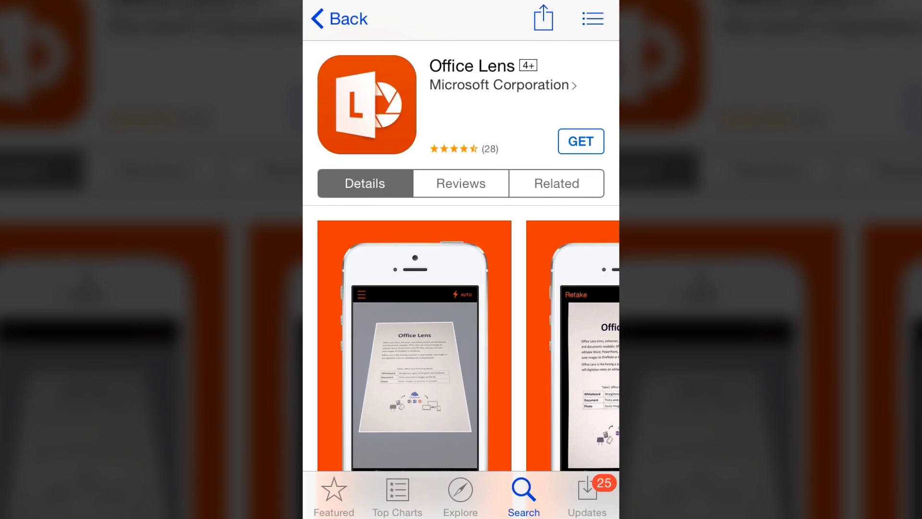
{"action": "scroll", "coordinate": [461, 289], "scroll_direction": "down", "scroll_amount": 5}
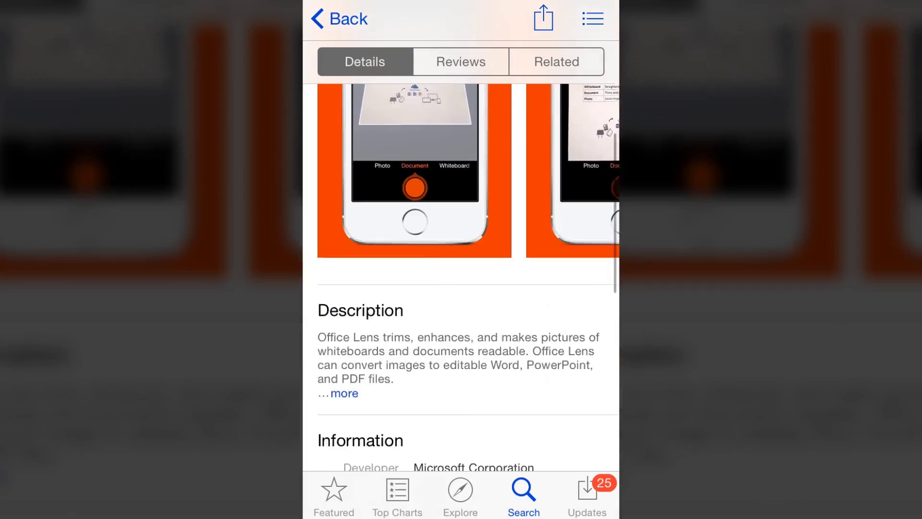
{"action": "scroll", "coordinate": [460, 288], "scroll_direction": "down", "scroll_amount": 3}
{"action": "scroll", "coordinate": [461, 288], "scroll_direction": "up", "scroll_amount": 1}
- Expand the Office Lens description to see its features, version 1.0 and 11.8 MB size
{"action": "left_click", "coordinate": [344, 291]}
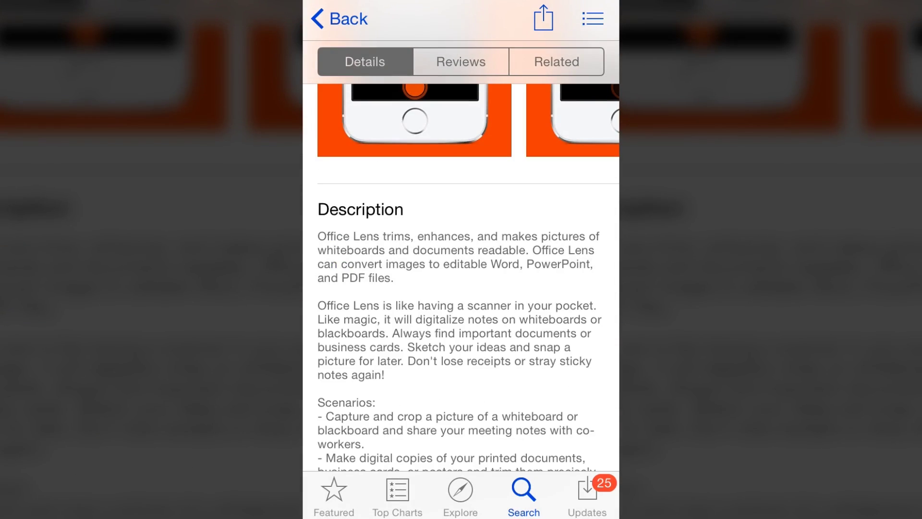
{"action": "scroll", "coordinate": [462, 288], "scroll_direction": "down", "scroll_amount": 3}
{"action": "scroll", "coordinate": [461, 288], "scroll_direction": "down", "scroll_amount": 1}
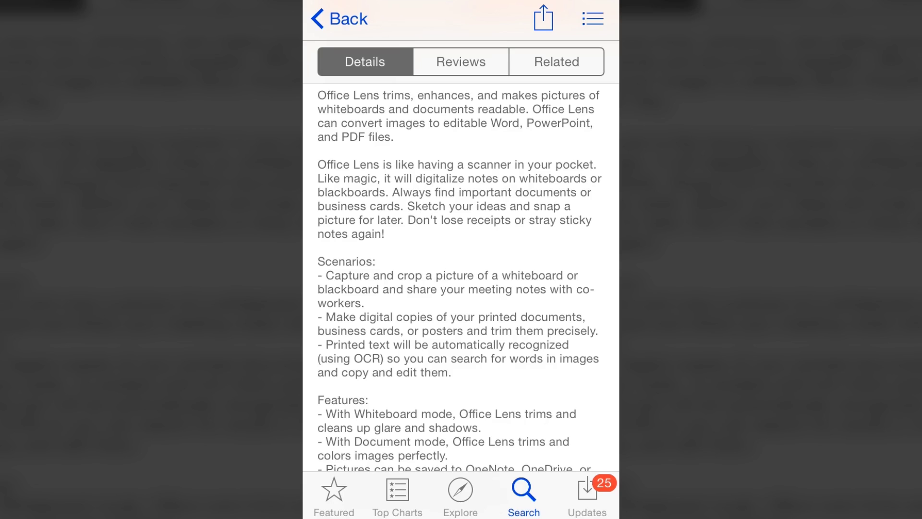
{"action": "scroll", "coordinate": [461, 278], "scroll_direction": "down", "scroll_amount": 2}
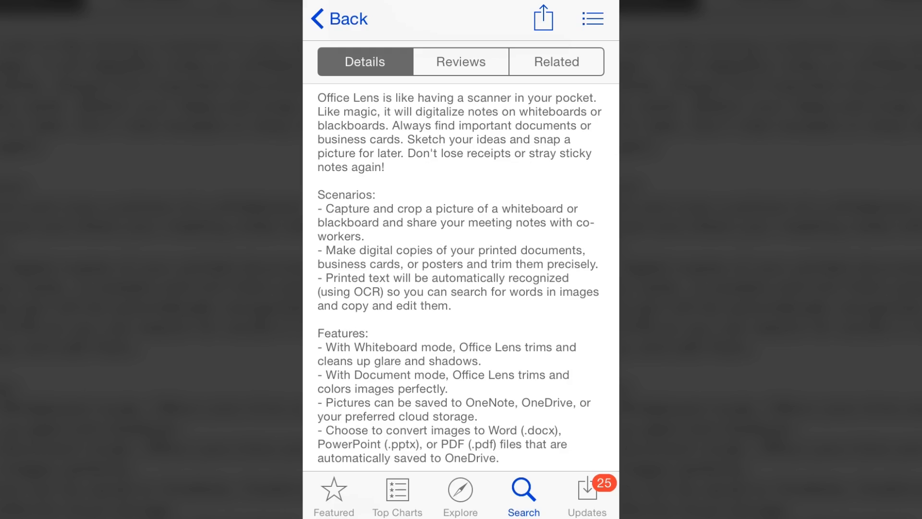
{"action": "scroll", "coordinate": [461, 277], "scroll_direction": "down", "scroll_amount": 3}
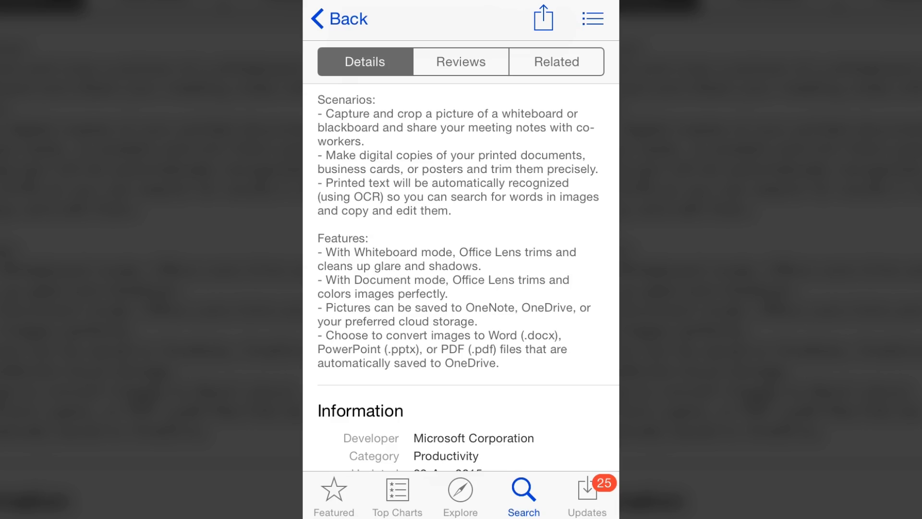
{"action": "scroll", "coordinate": [461, 274], "scroll_direction": "down", "scroll_amount": 2}
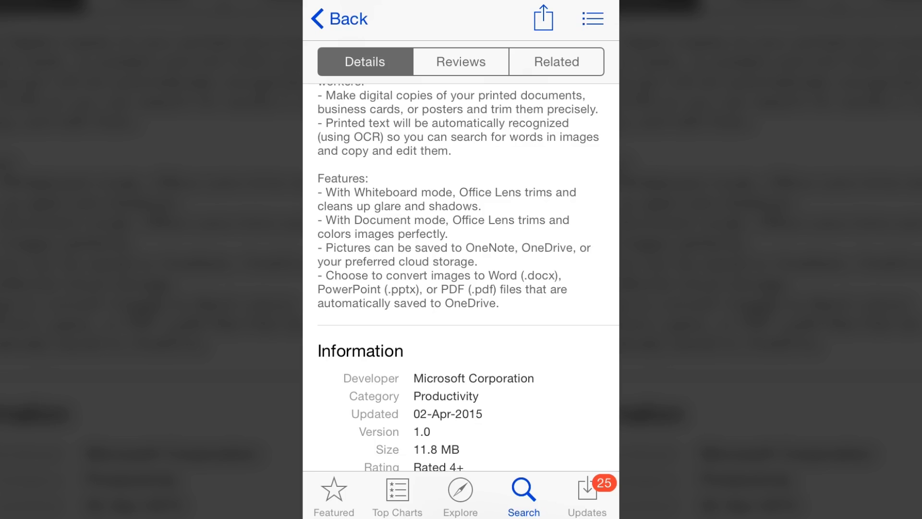
{"action": "scroll", "coordinate": [462, 274], "scroll_direction": "down", "scroll_amount": 3}
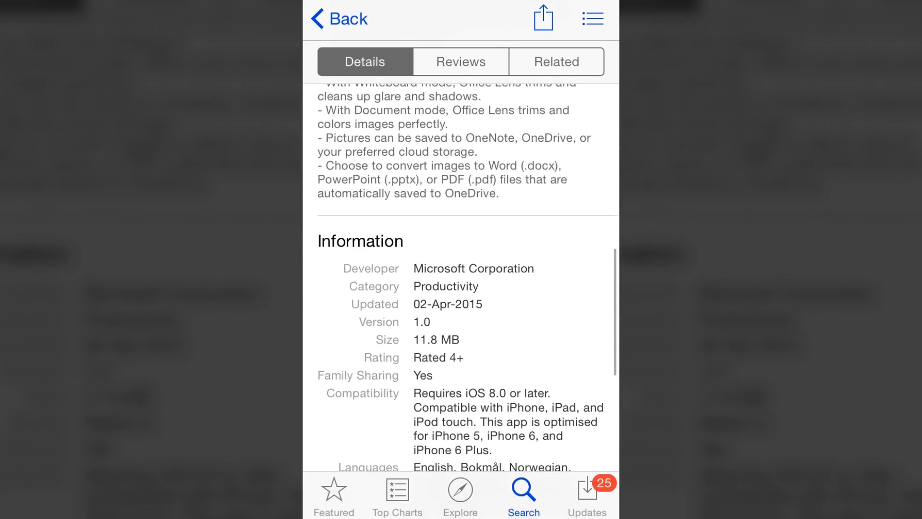
{"action": "scroll", "coordinate": [461, 273], "scroll_direction": "up", "scroll_amount": 15}
{"action": "scroll", "coordinate": [462, 289], "scroll_direction": "down", "scroll_amount": 3}
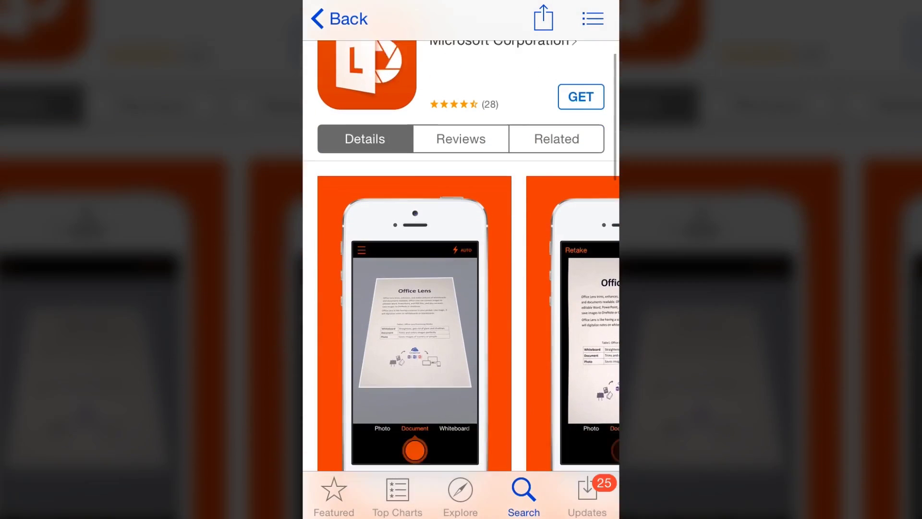
{"action": "scroll", "coordinate": [461, 302], "scroll_direction": "right", "scroll_amount": 5}
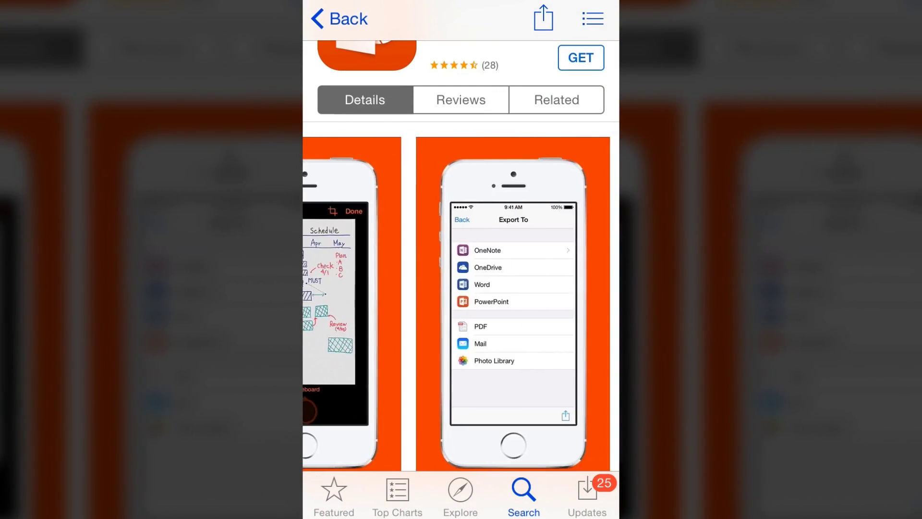
{"action": "scroll", "coordinate": [461, 302], "scroll_direction": "left", "scroll_amount": 5}
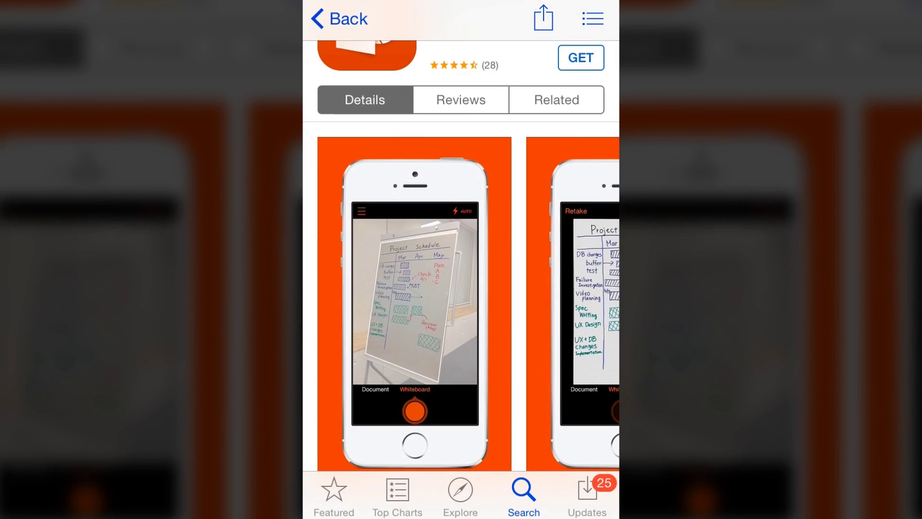
- Preview an Office Lens screenshot full screen, then install the app and launch it
{"action": "left_click", "coordinate": [414, 302]}
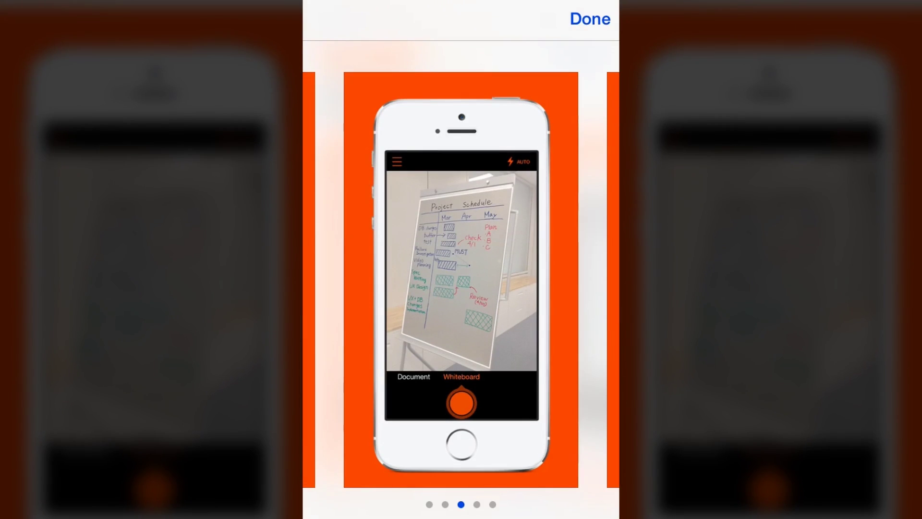
{"action": "scroll", "coordinate": [461, 281], "scroll_direction": "right", "scroll_amount": 5}
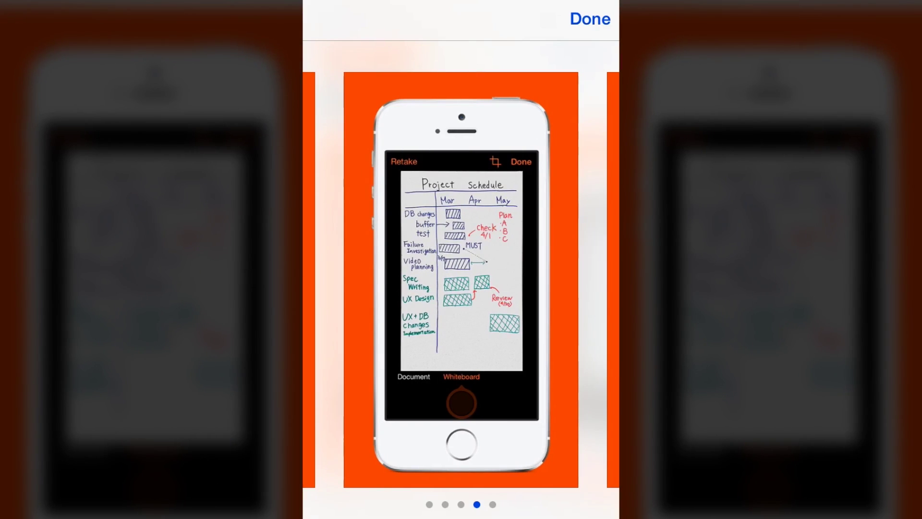
{"action": "left_click", "coordinate": [590, 19]}
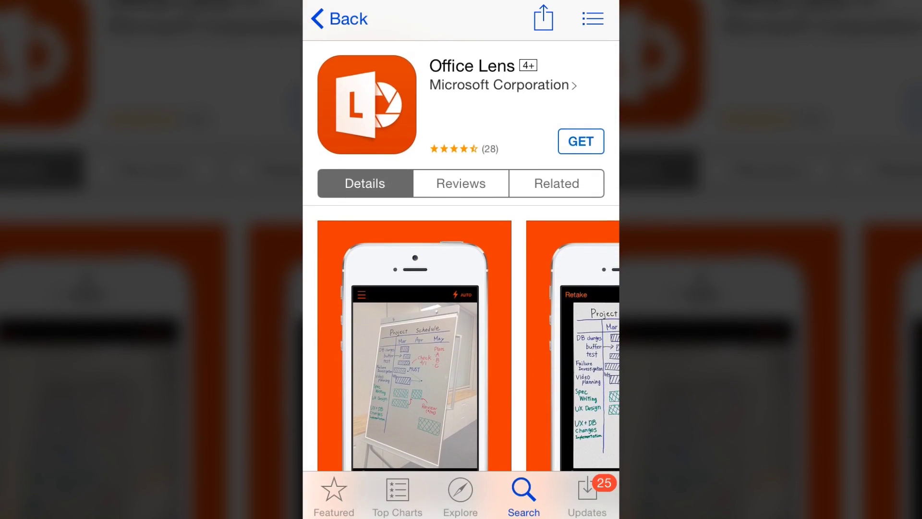
{"action": "left_click", "coordinate": [581, 144]}
{"action": "left_click", "coordinate": [567, 142]}
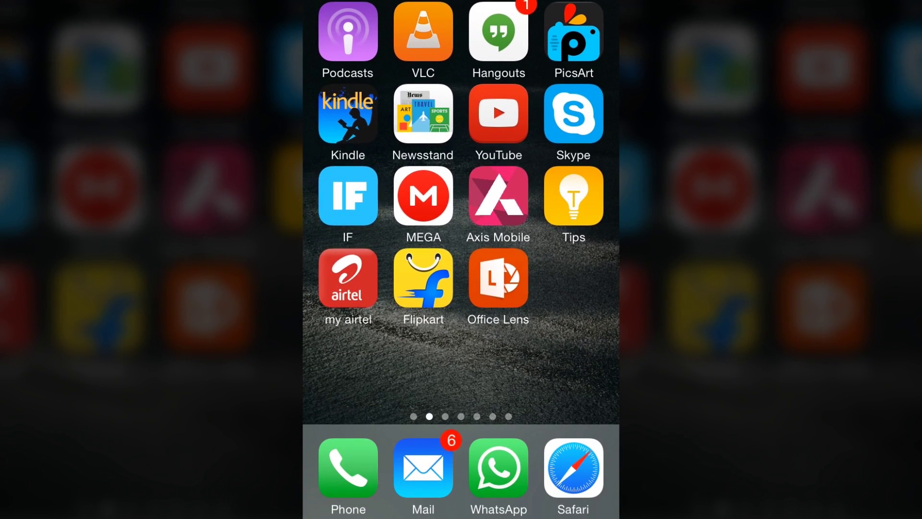
{"action": "left_click", "coordinate": [497, 278]}
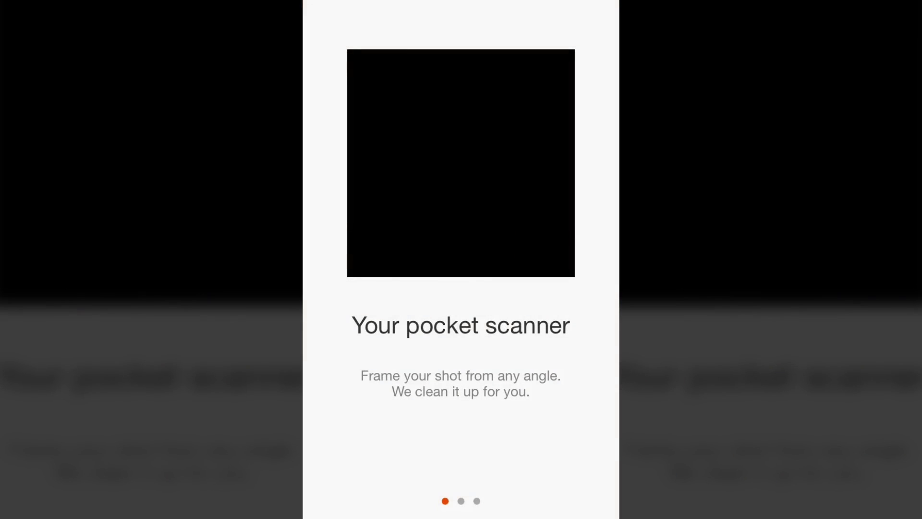
- Swipe through onboarding, turn off automatic data sending, and grant Office Lens camera access
{"action": "left_click_drag", "start_coordinate": [541, 288], "coordinate": [325, 288]}
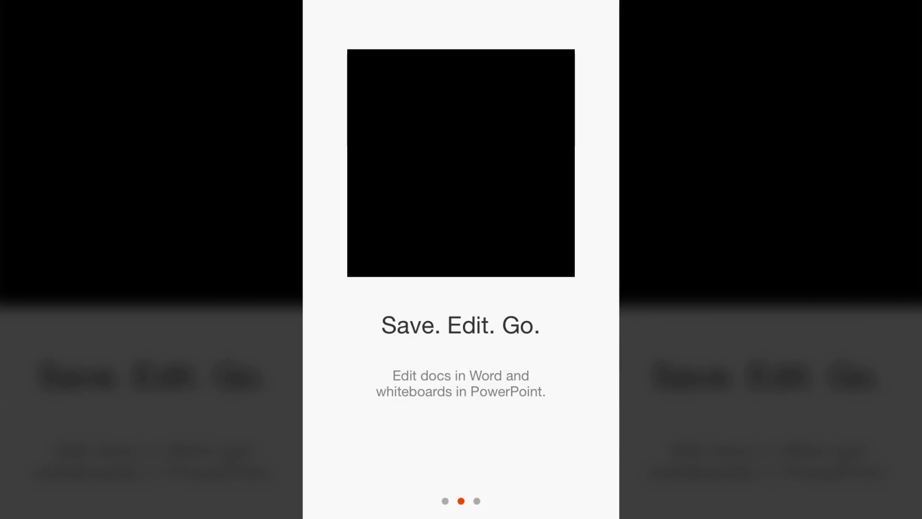
{"action": "left_click_drag", "start_coordinate": [540, 288], "coordinate": [325, 289]}
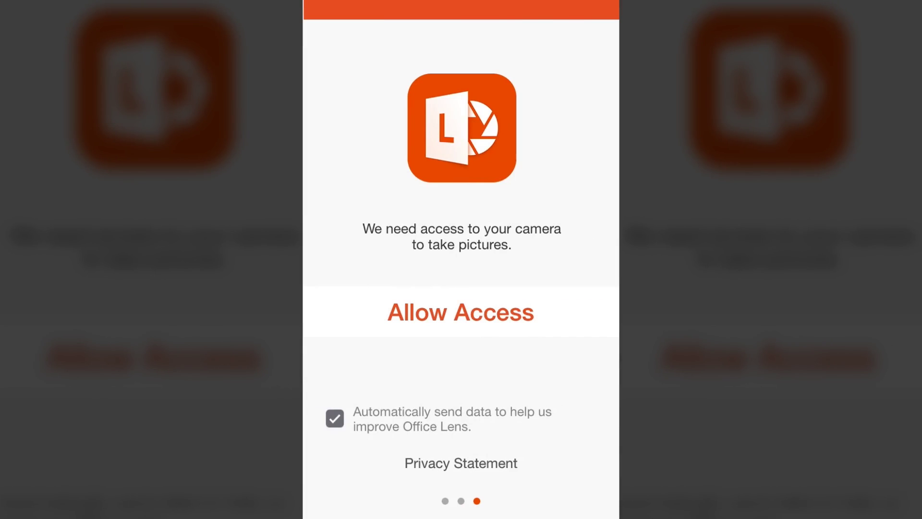
{"action": "left_click", "coordinate": [334, 419]}
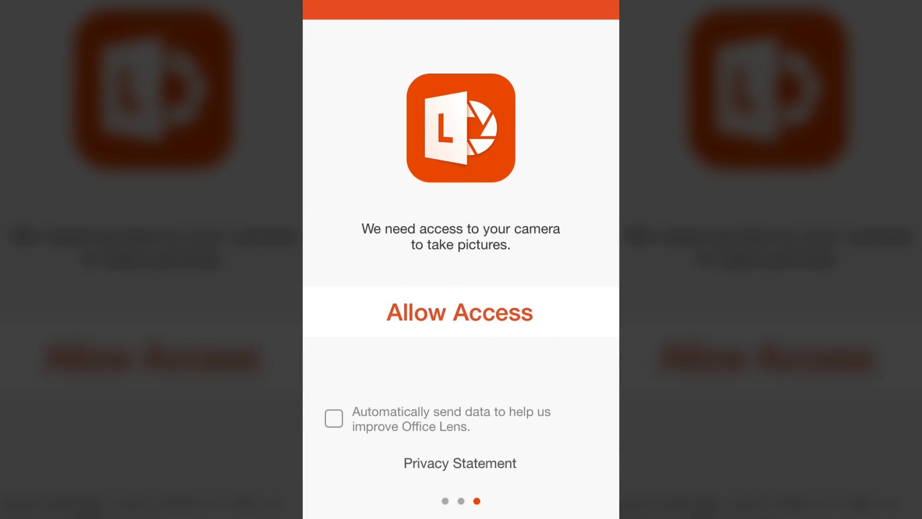
{"action": "left_click", "coordinate": [460, 311]}
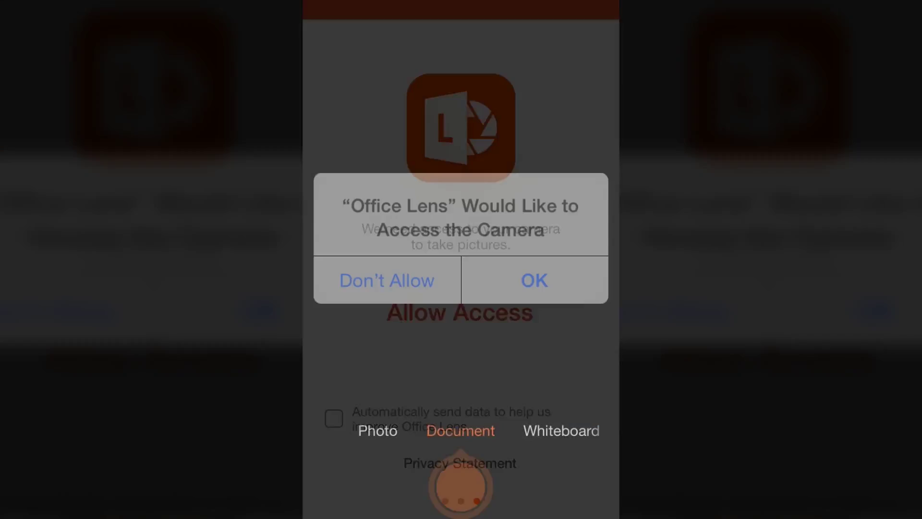
{"action": "left_click", "coordinate": [527, 276]}
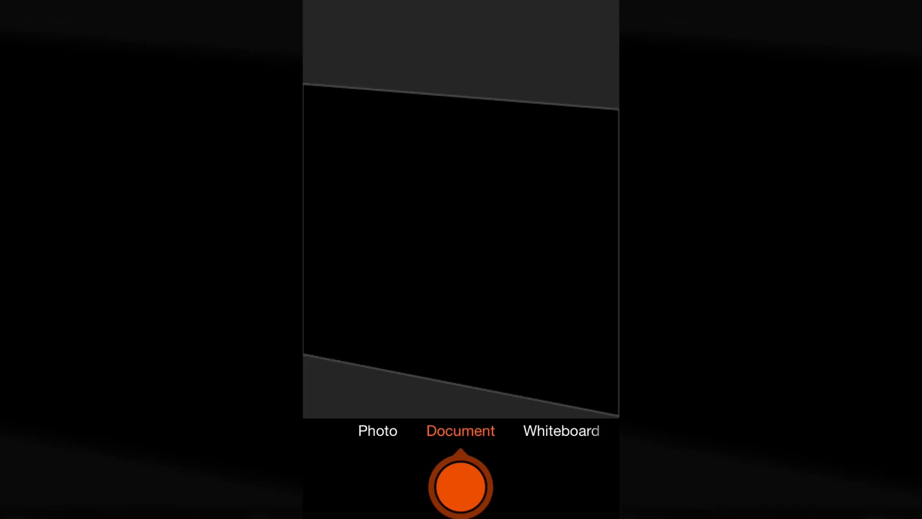
- Switch the Office Lens capture mode to Whiteboard
{"action": "left_click", "coordinate": [561, 430]}
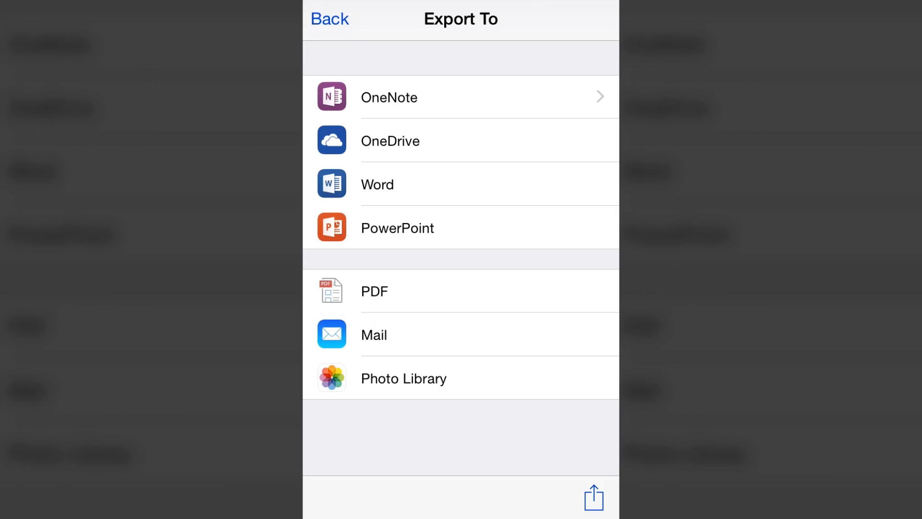
- Export the scan to the Photo Library and allow photo access
{"action": "left_click", "coordinate": [403, 377]}
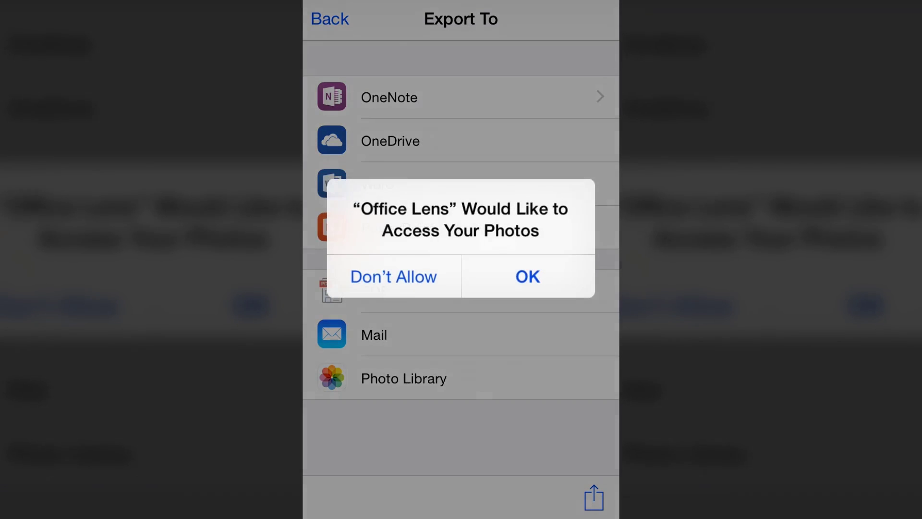
{"action": "left_click", "coordinate": [528, 276]}
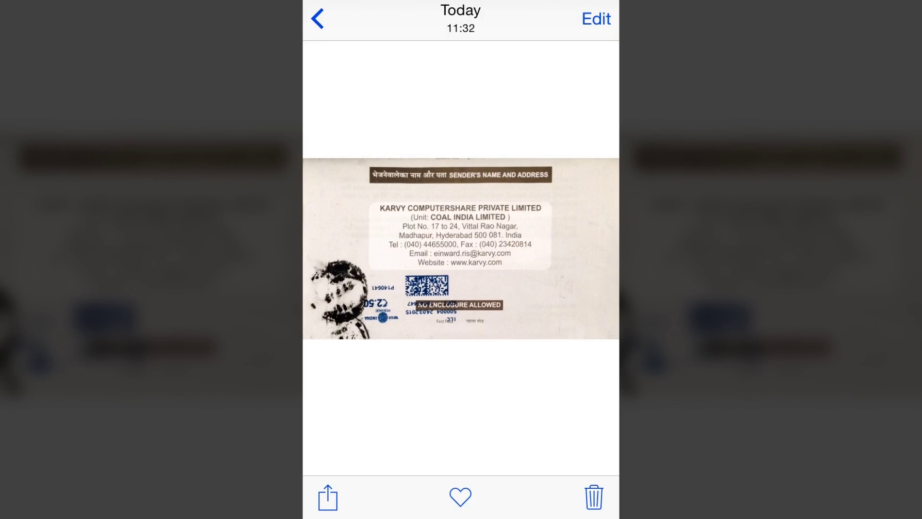
{"action": "scroll", "coordinate": [461, 249], "scroll_direction": "up", "scroll_amount": 3}
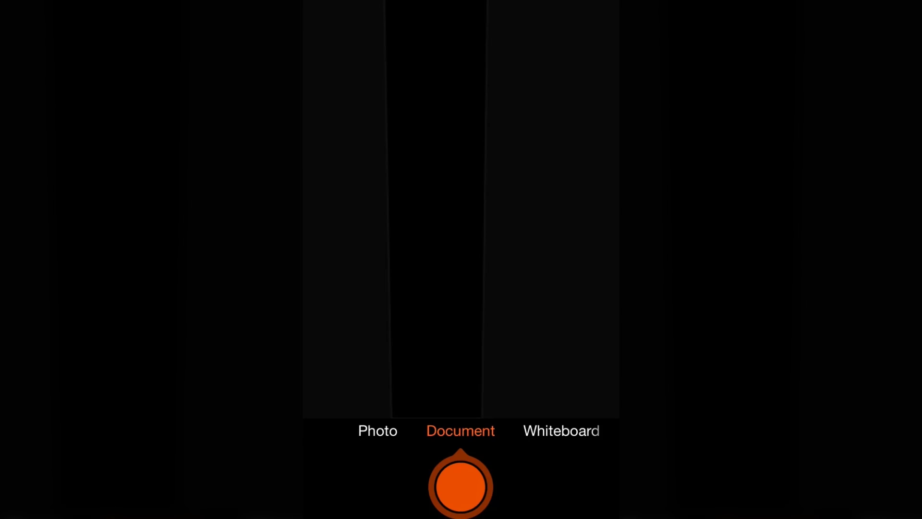
- Capture the shareholder letter dated 10 March, 2015 with the shutter button
{"action": "left_click", "coordinate": [460, 485]}
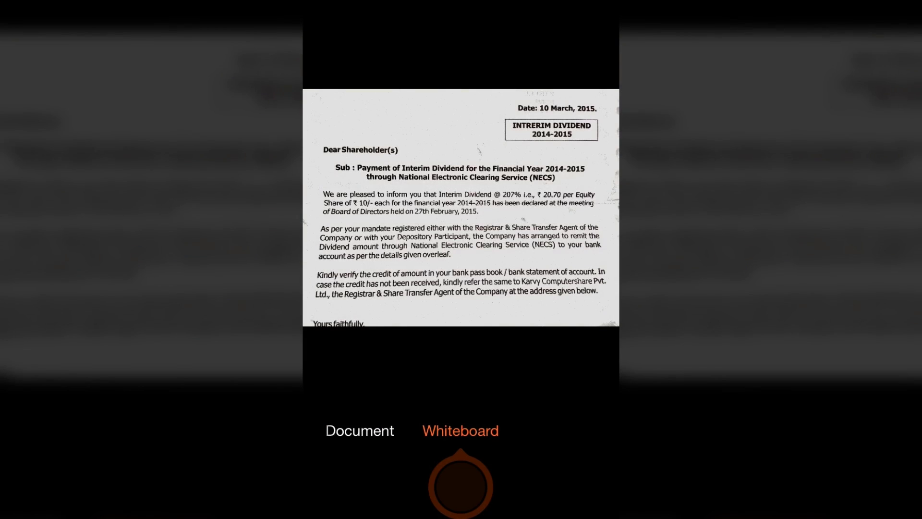
- Switch the letter between Document, Photo and Whiteboard views, ending on Whiteboard
{"action": "left_click", "coordinate": [360, 431]}
{"action": "left_click", "coordinate": [561, 430]}
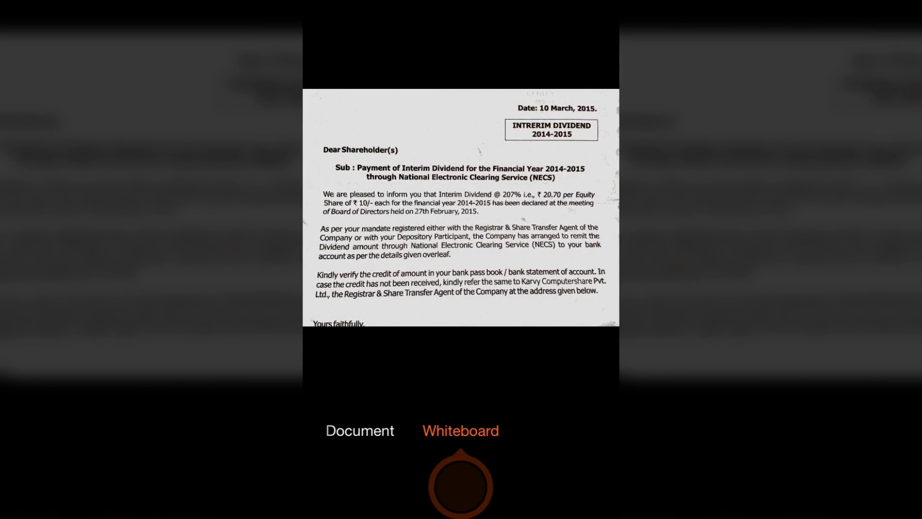
{"action": "left_click", "coordinate": [359, 430]}
{"action": "left_click", "coordinate": [377, 431]}
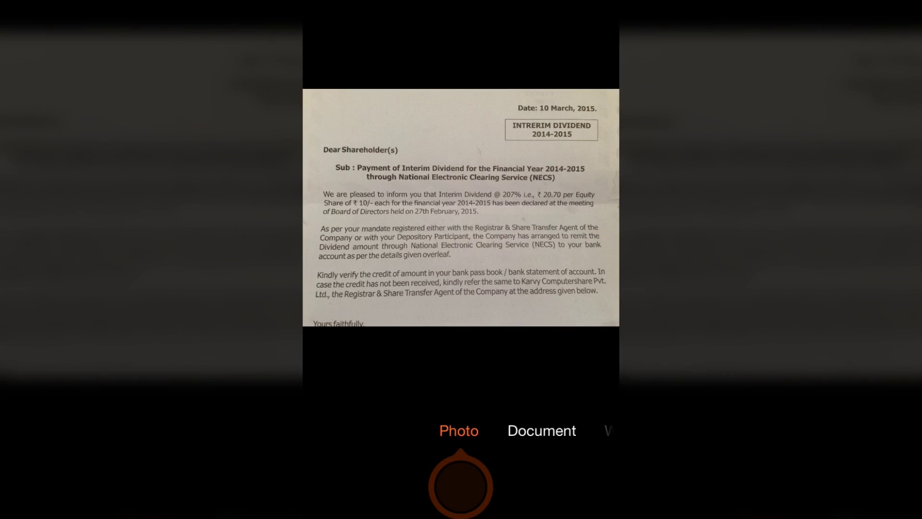
{"action": "left_click", "coordinate": [542, 430]}
{"action": "left_click", "coordinate": [560, 429]}
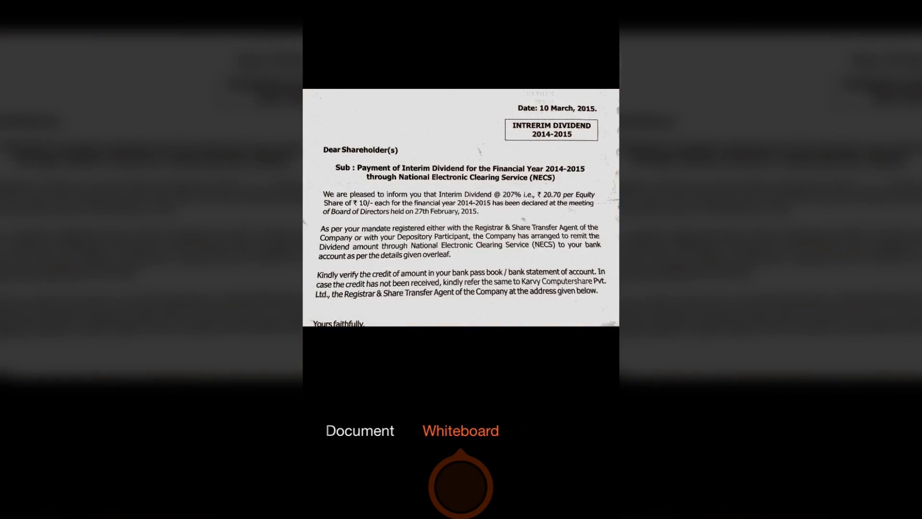